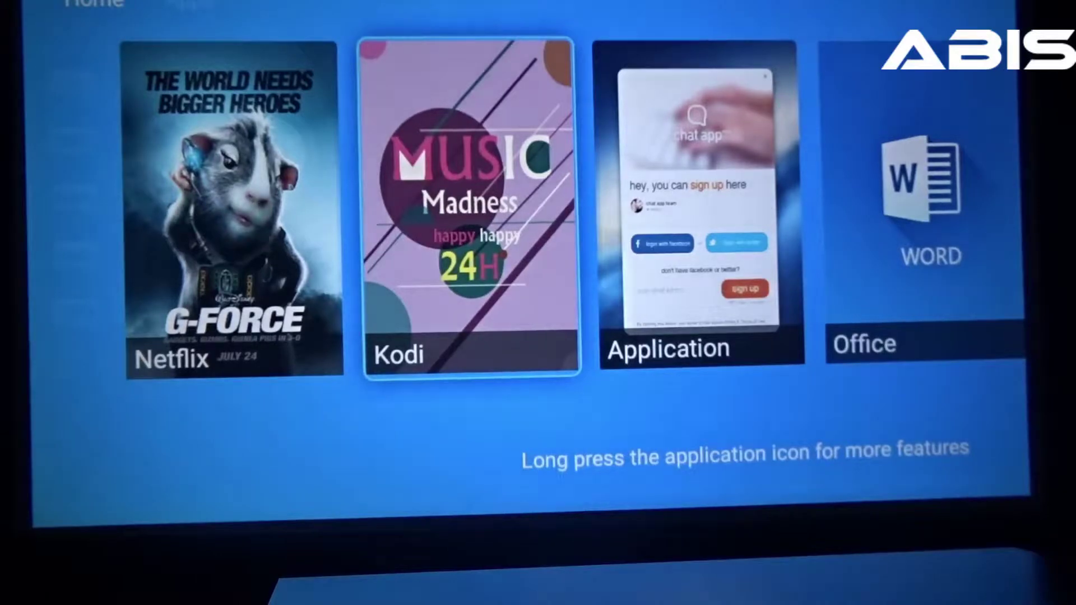
Step: Move focus past the Kodi, Application and Office tiles and open the Apps grid
key(Right)
key(Right)
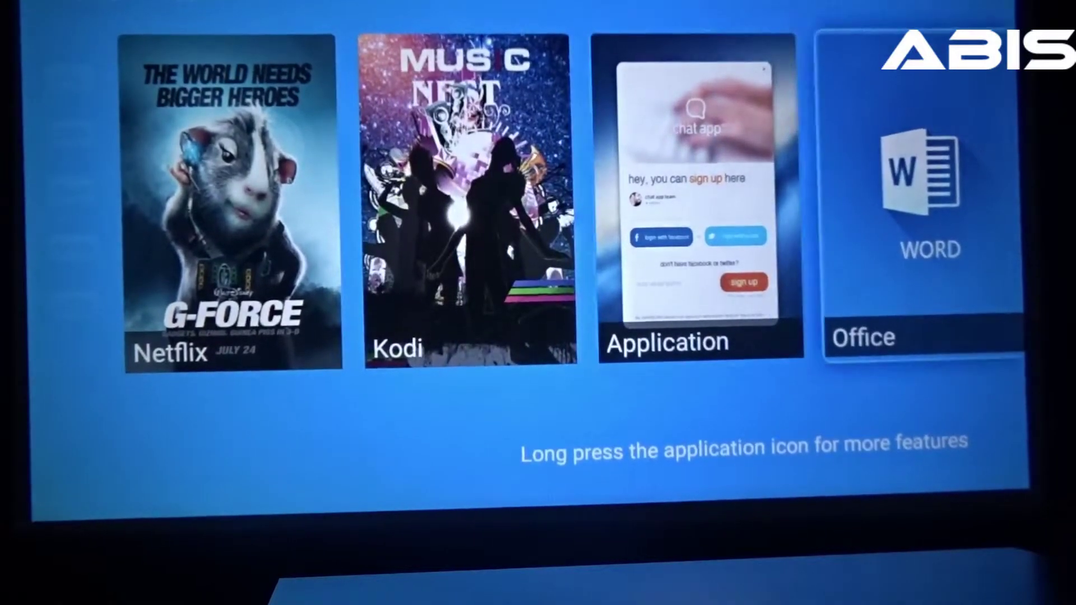
key(Return)
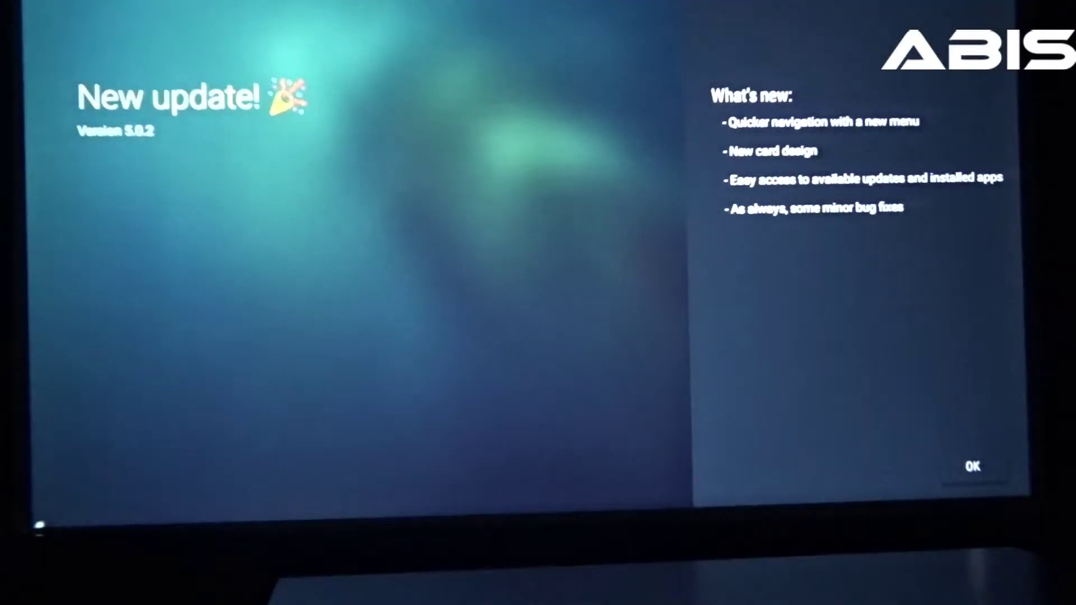
Step: Dismiss Aptoide TV's version 5.8.2 update notice and allow its media-file and audio-recording permissions
click(974, 467)
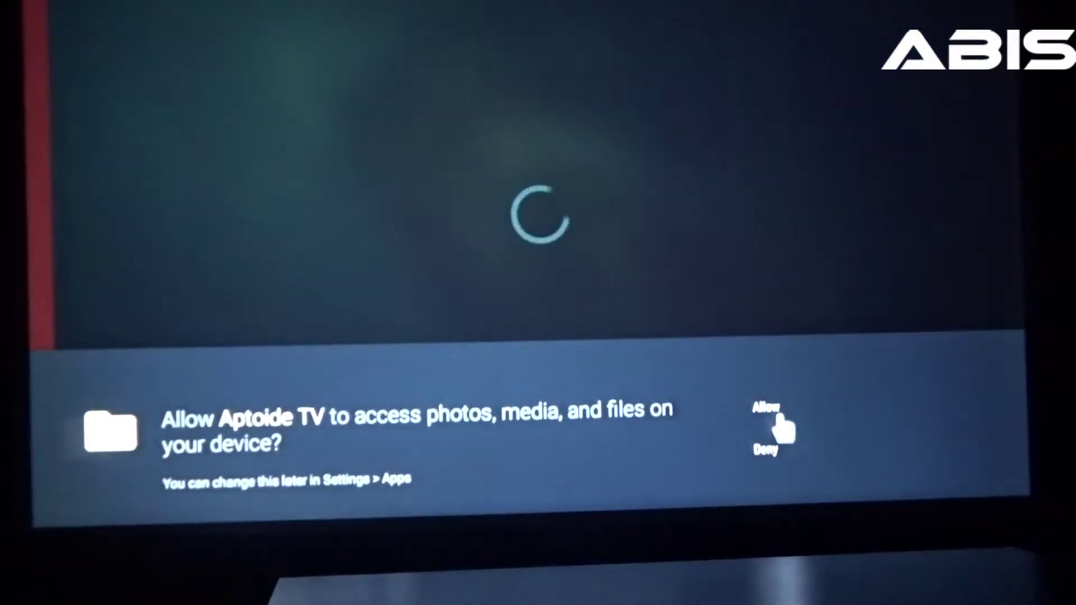
click(766, 407)
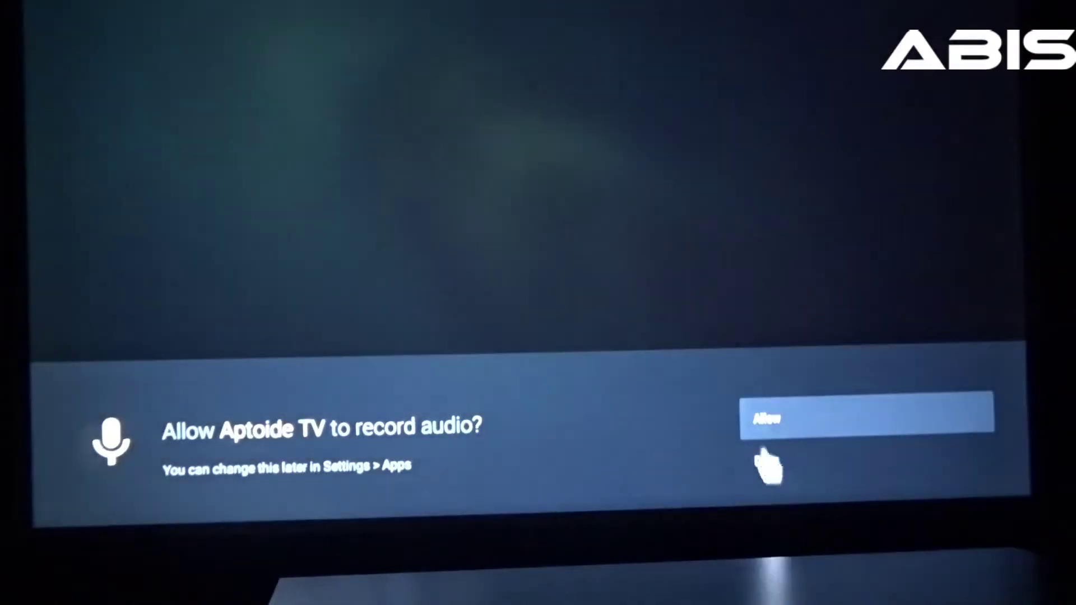
click(866, 414)
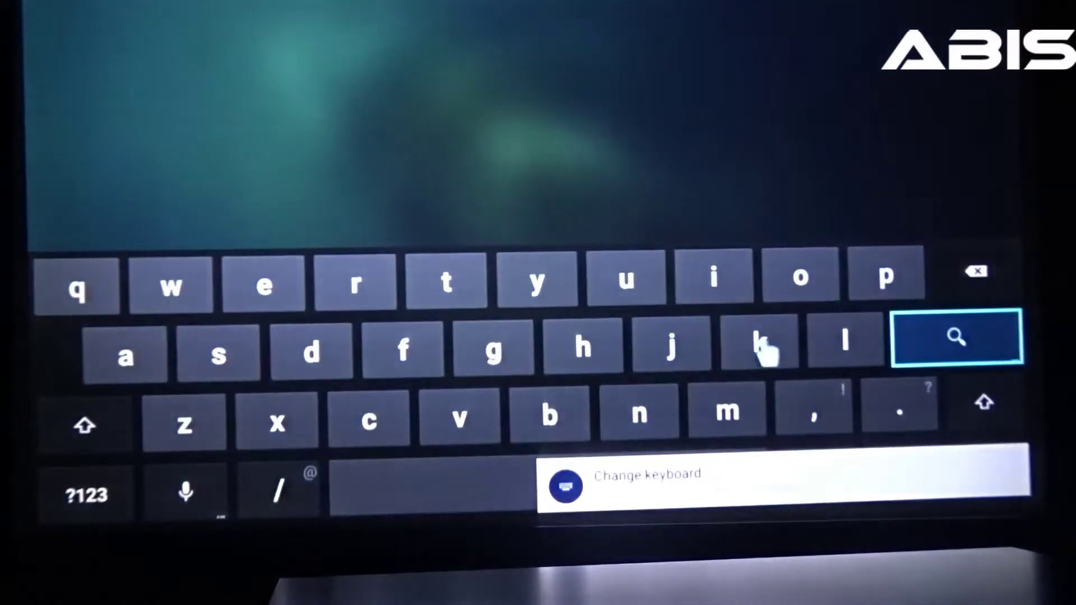
Step: Search Aptoide TV for 'kod', open the Kodi result and start its installation
click(761, 345)
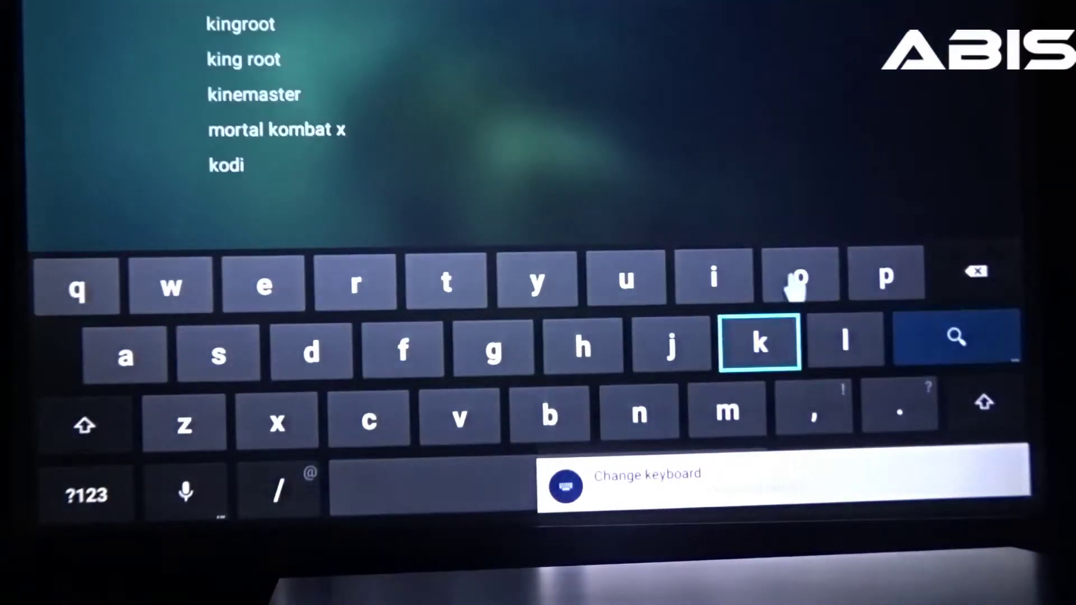
click(801, 277)
click(312, 352)
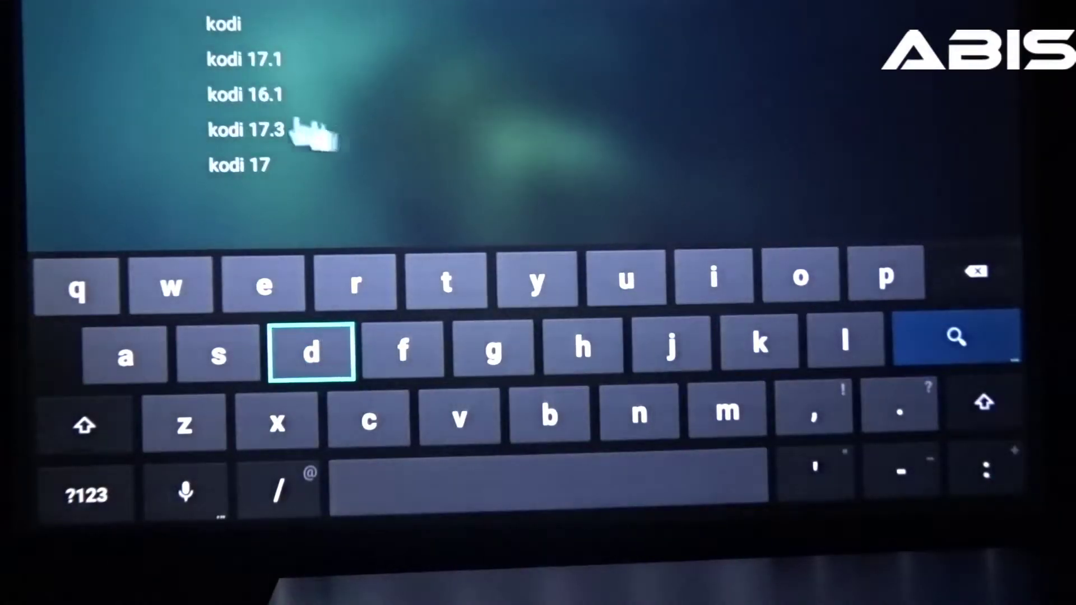
click(250, 149)
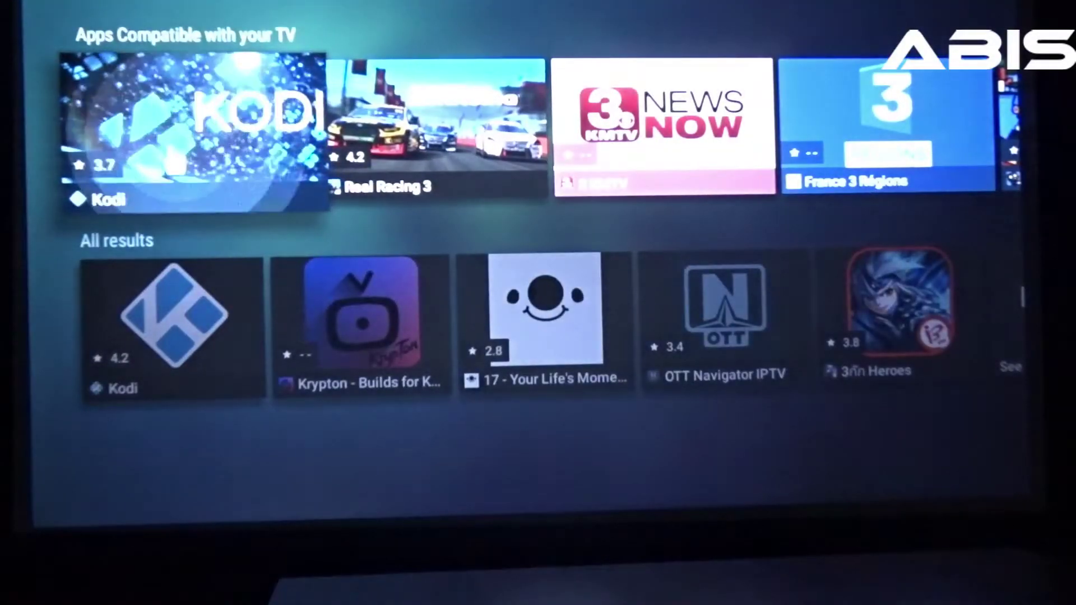
click(151, 206)
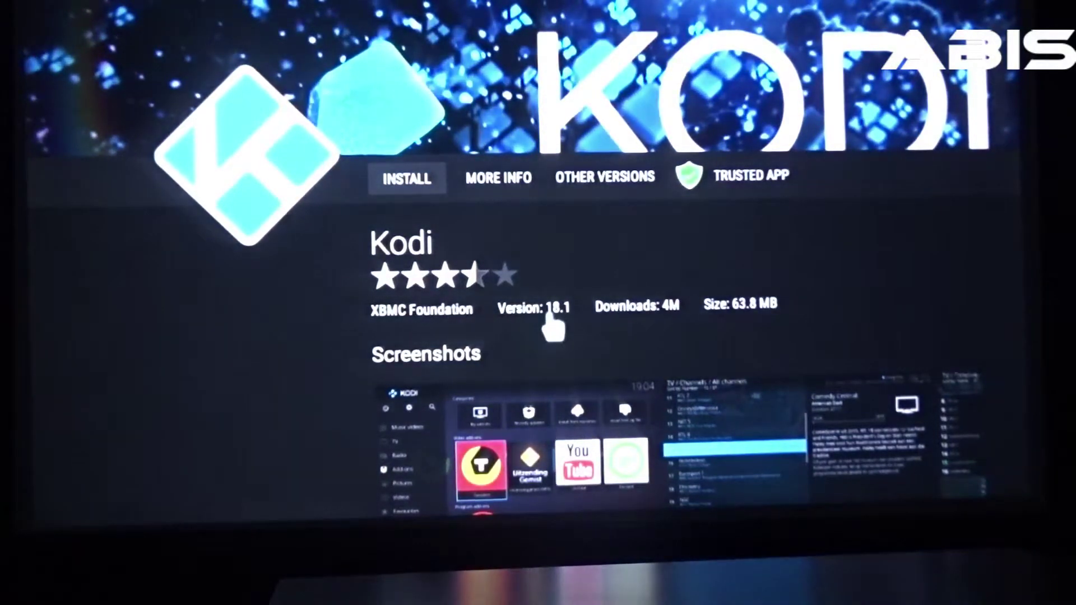
click(406, 178)
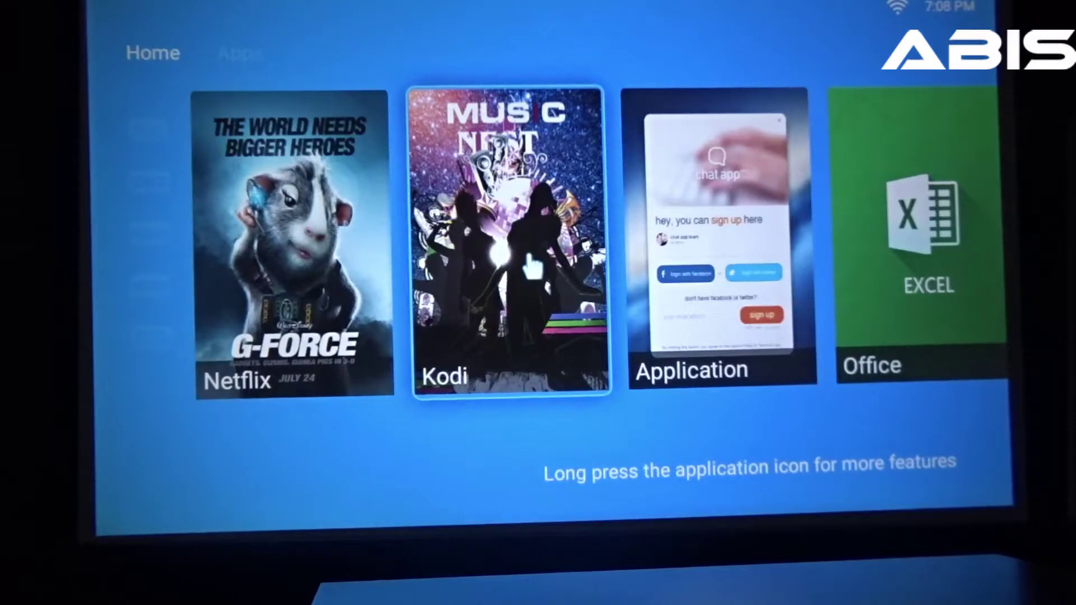
Step: Launch Kodi from its tile on the projector home screen
click(532, 268)
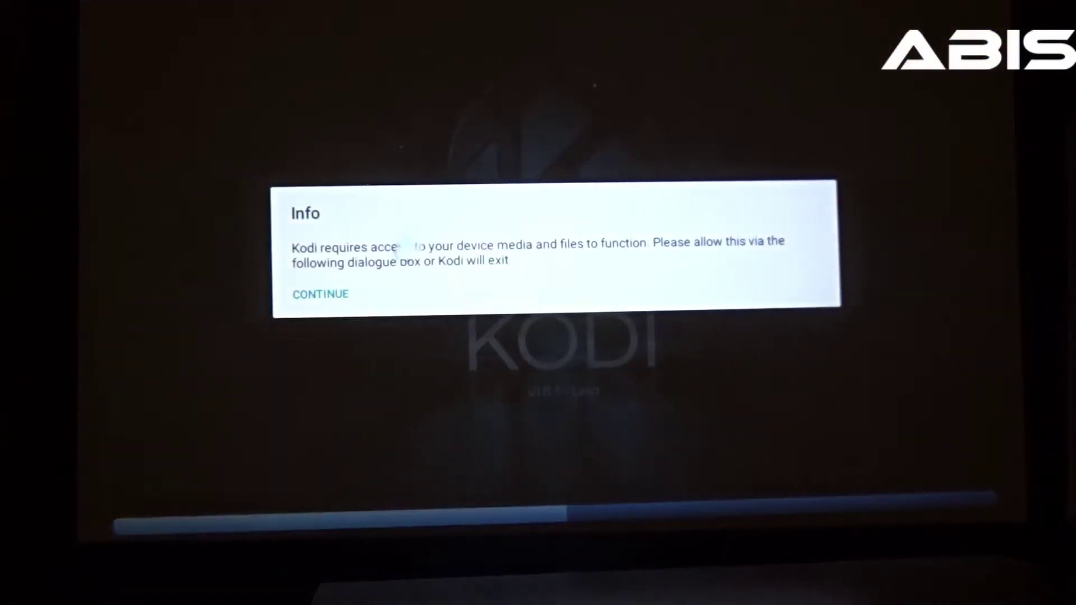